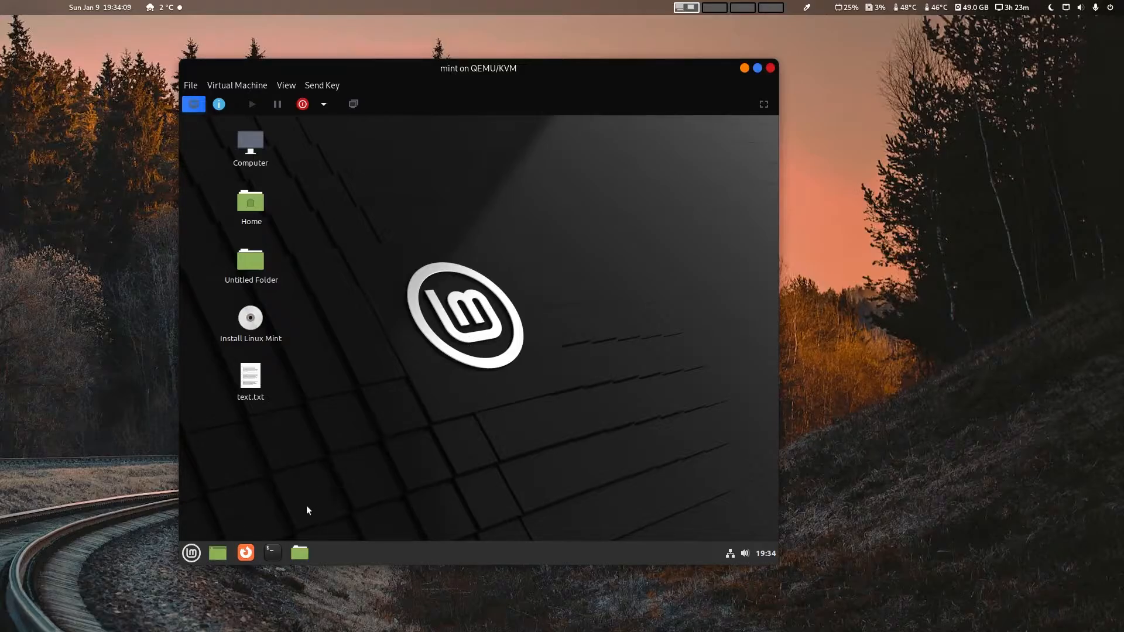
Create a new folder with the default name inside the Downloads folder, then close the file manager
click(301, 553)
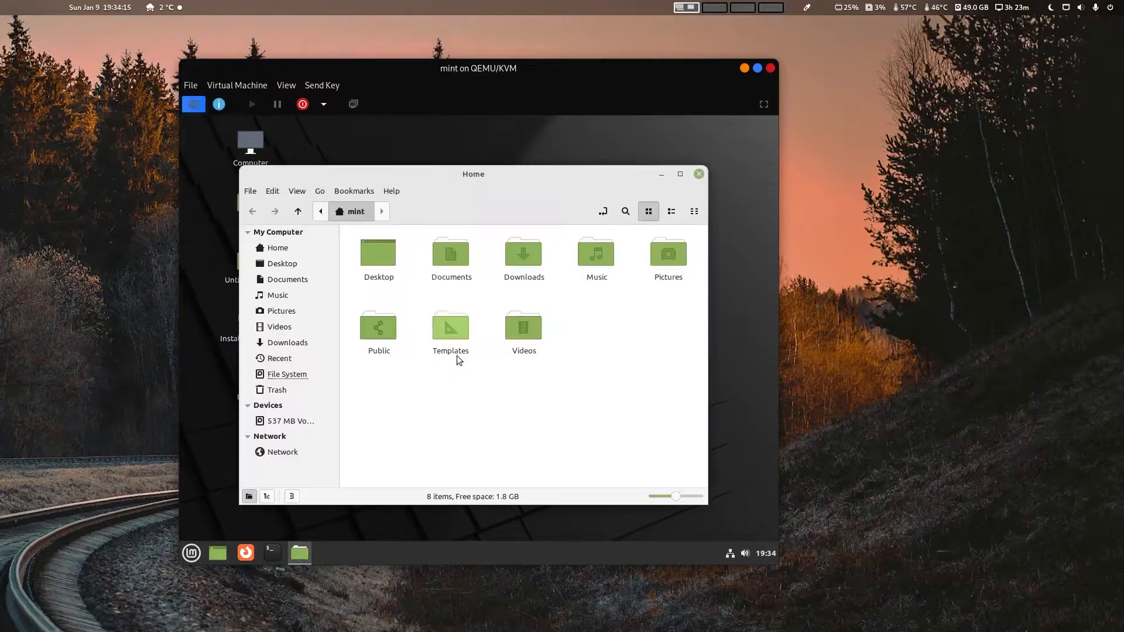
drag(552, 197, 586, 176)
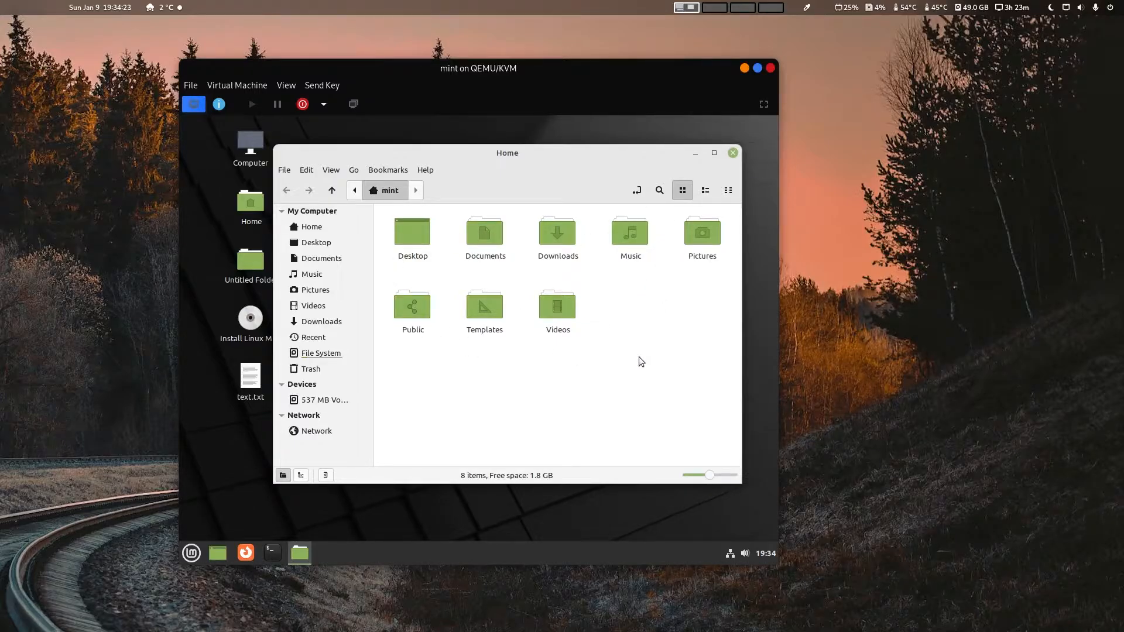
double_click(551, 234)
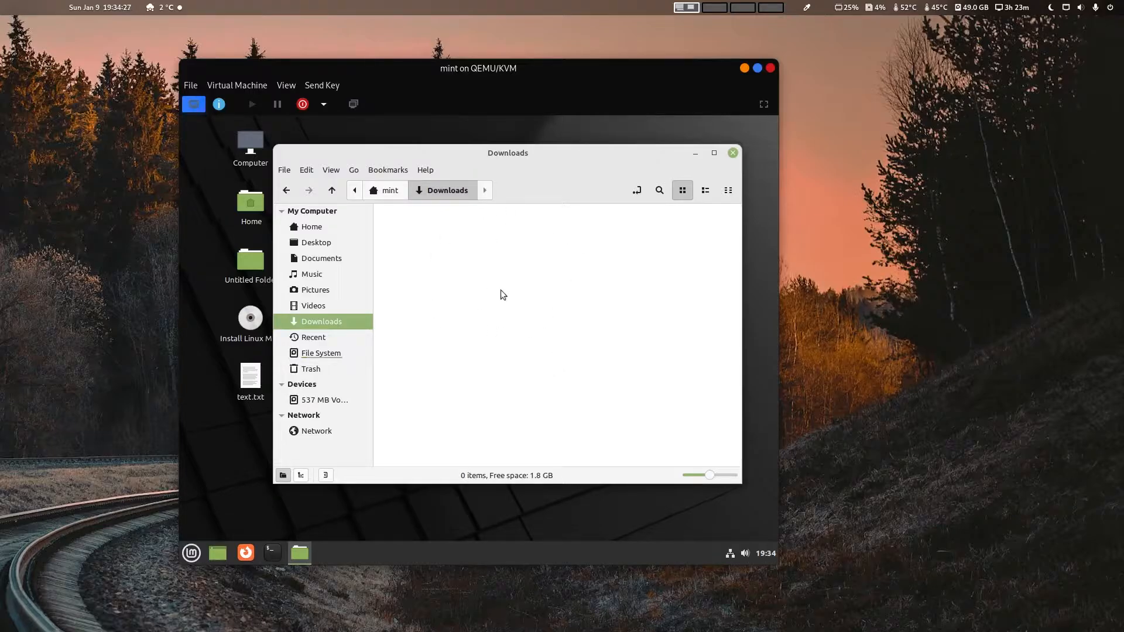
right_click(474, 271)
click(512, 281)
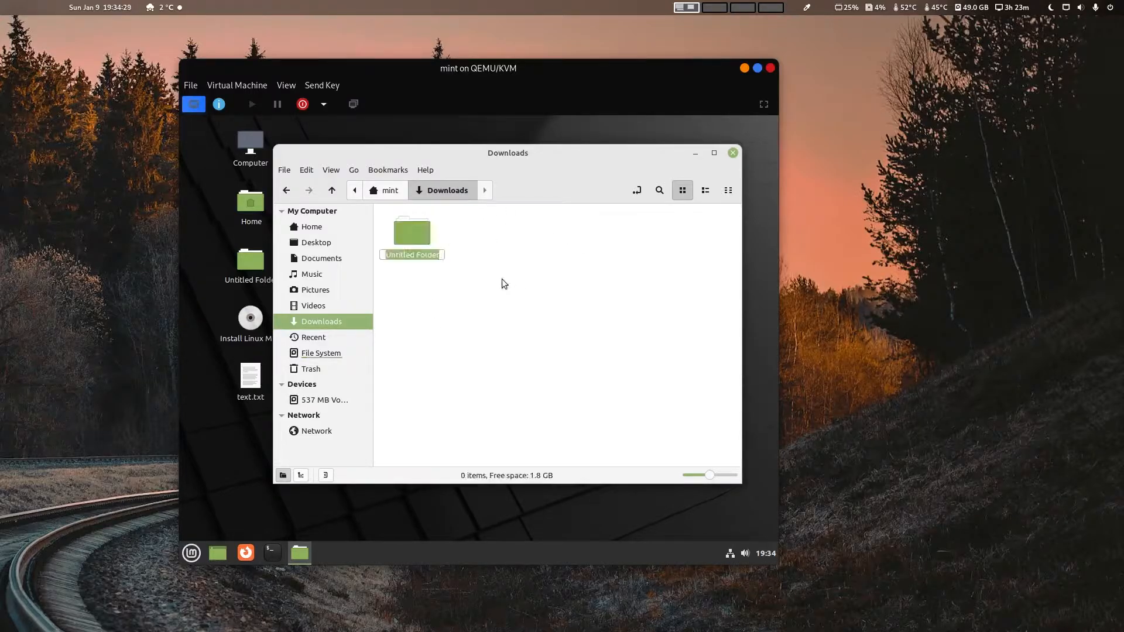
click(516, 275)
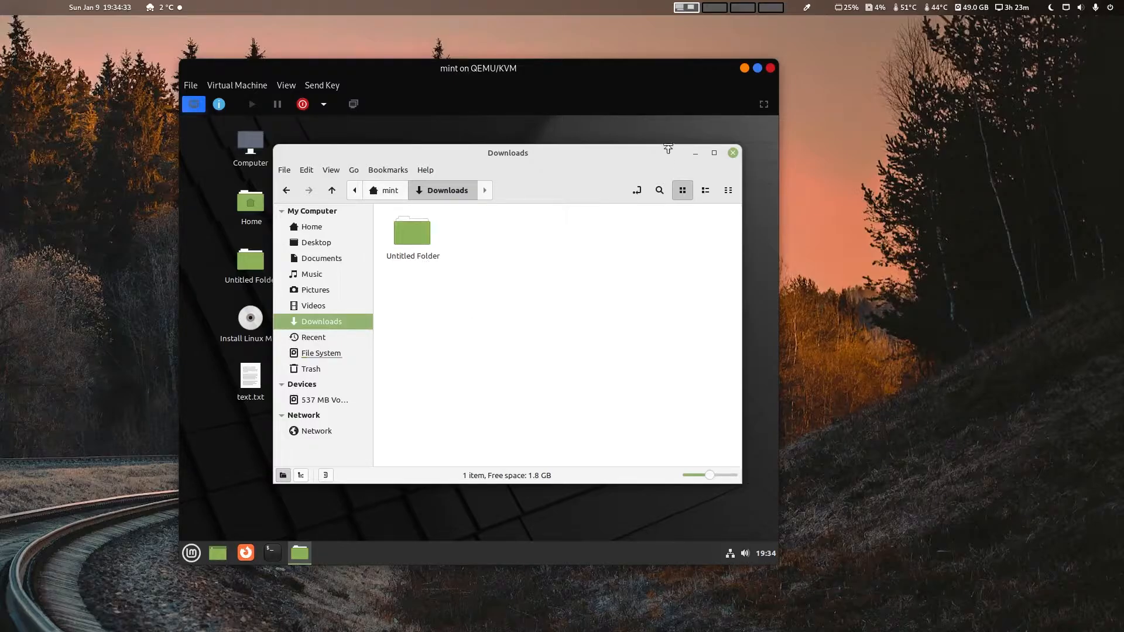
click(732, 153)
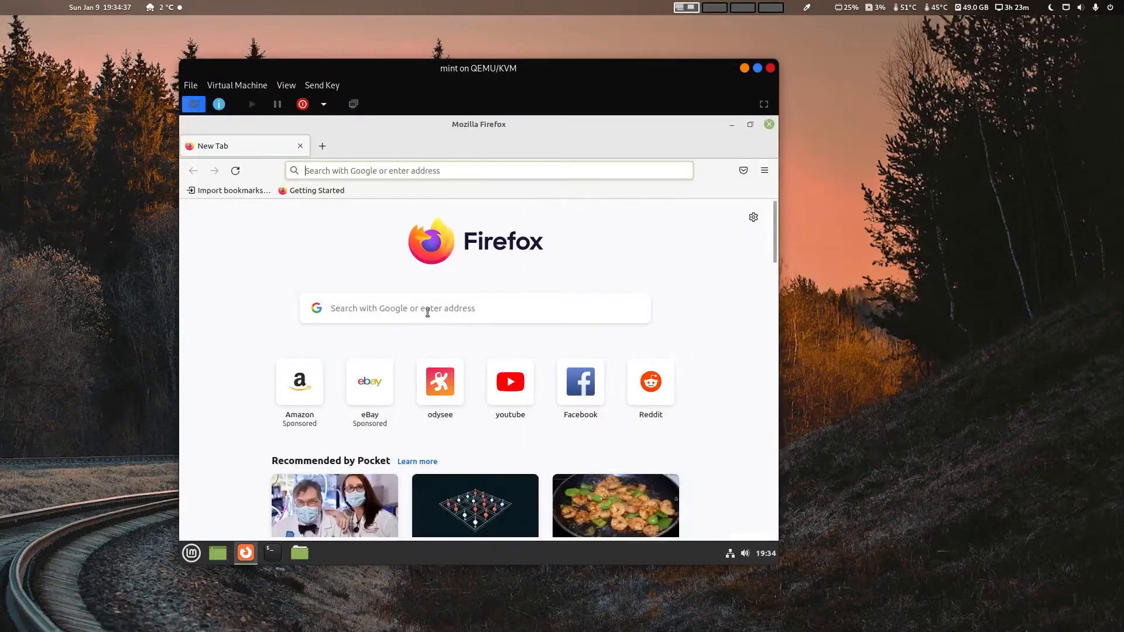
Browse the Amazon home page from the Firefox new tab shortcuts and close the browser
click(299, 380)
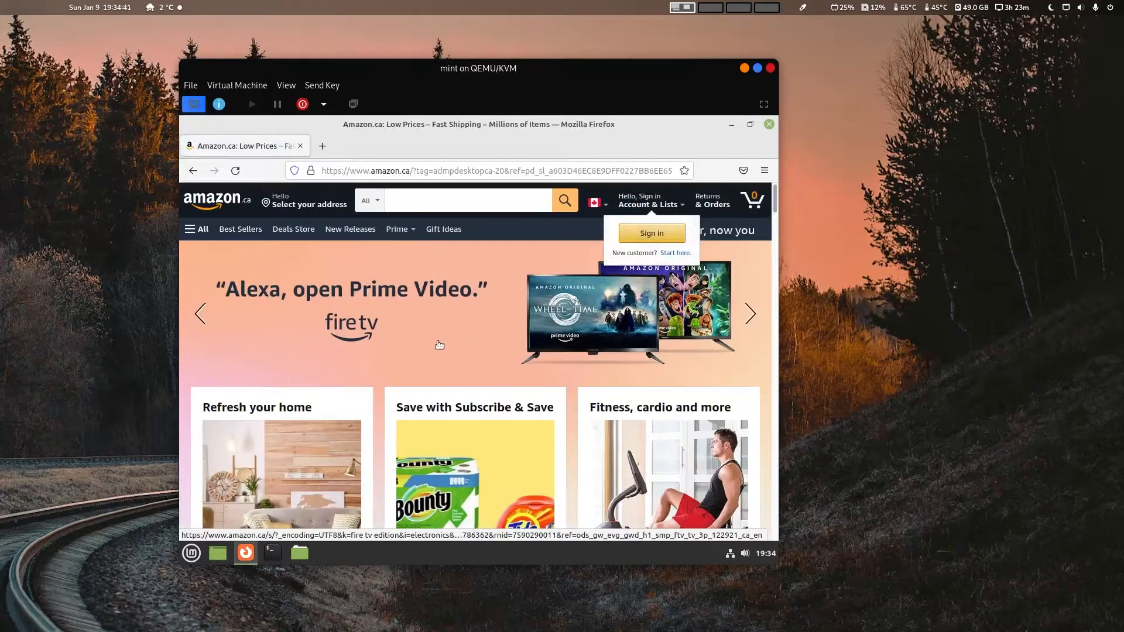
scroll(439, 344, down, 3)
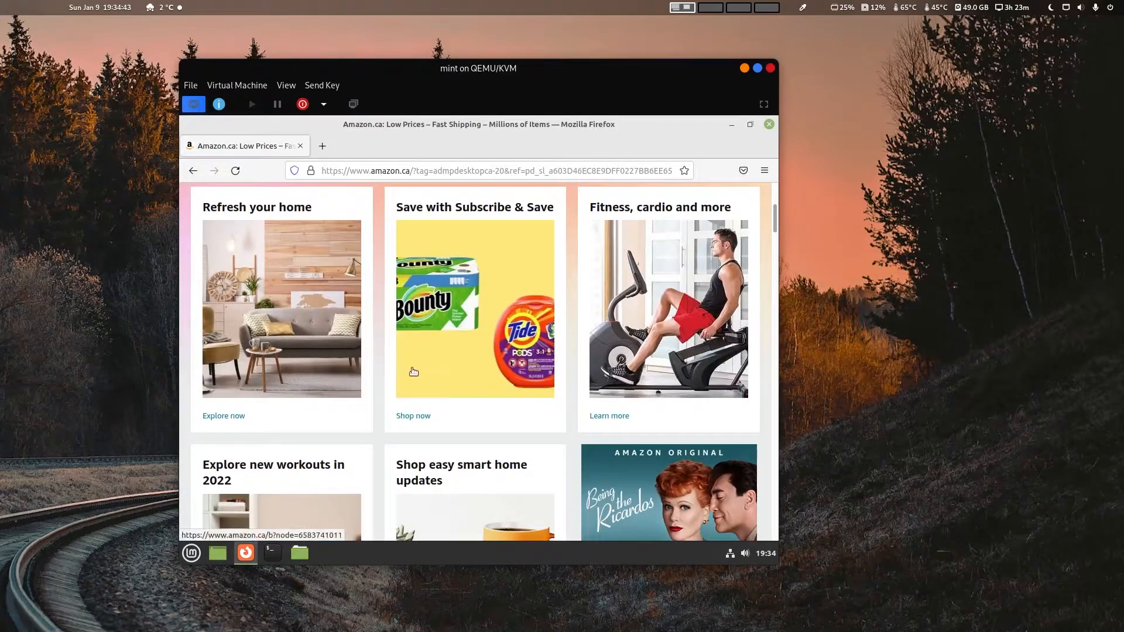
scroll(416, 372, up, 3)
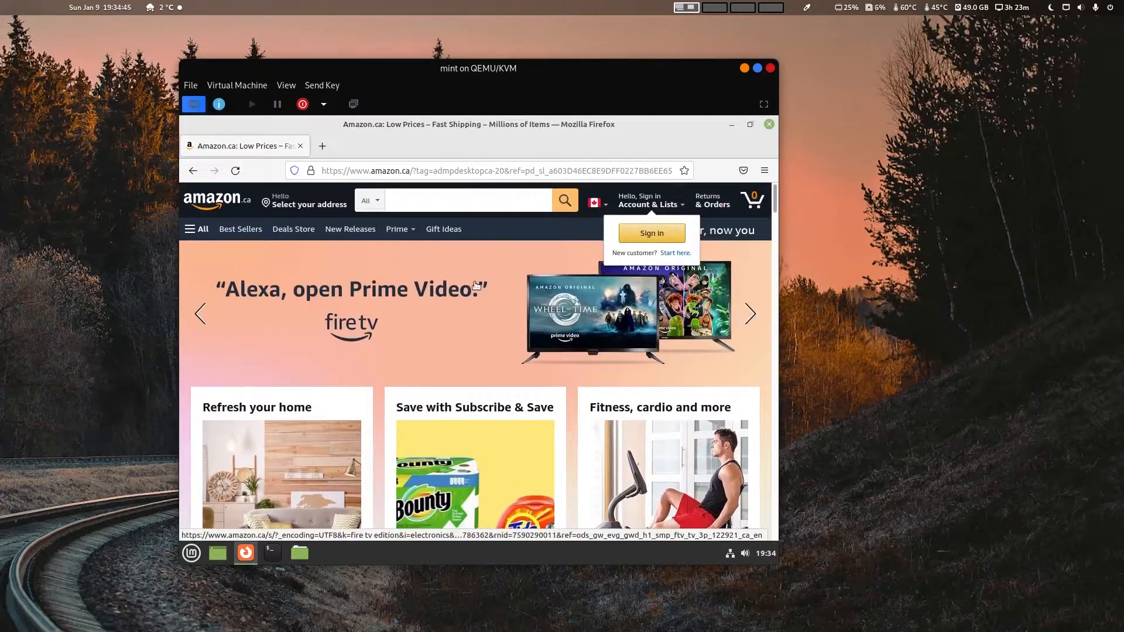
click(768, 124)
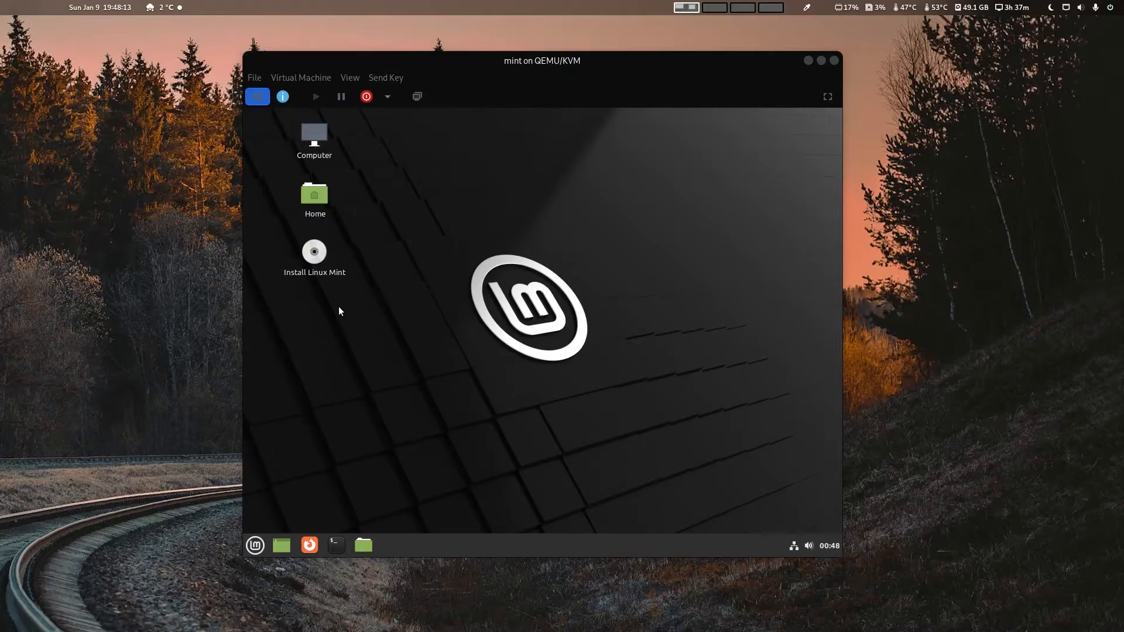
Launch the Linux Mint installer from the desktop and continue with English as the installation language
click(315, 254)
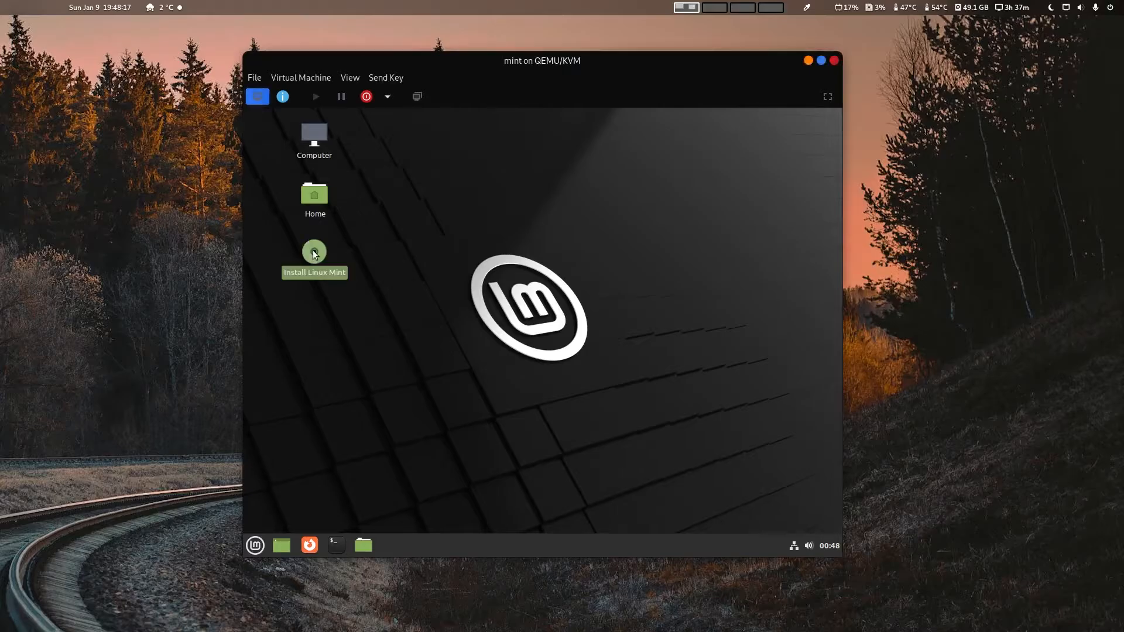
double_click(314, 255)
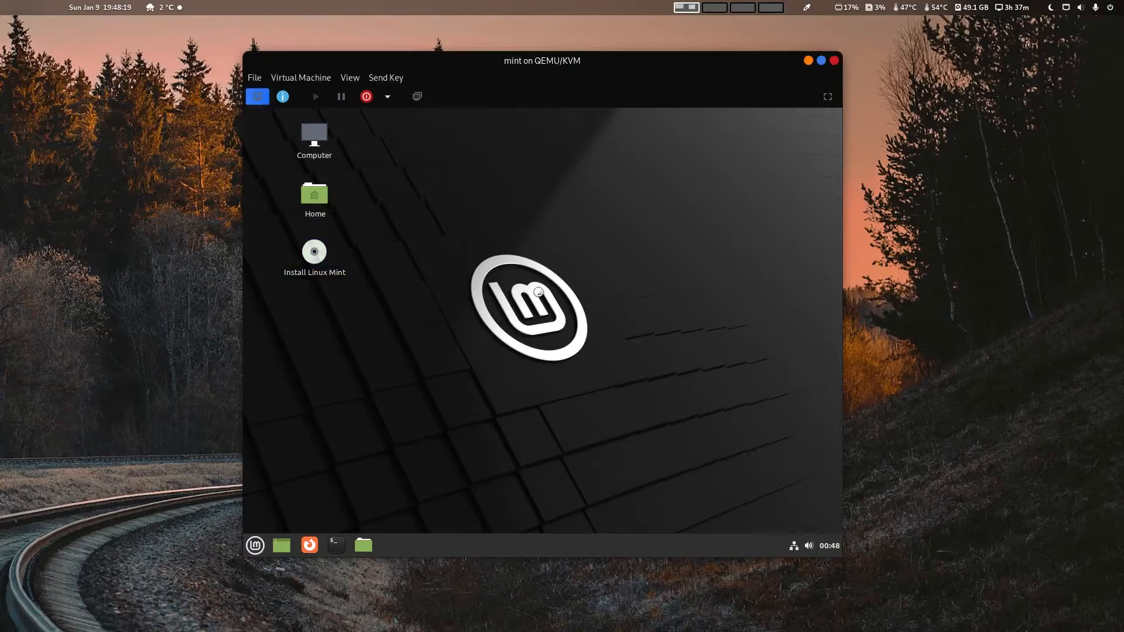
drag(543, 58, 462, 91)
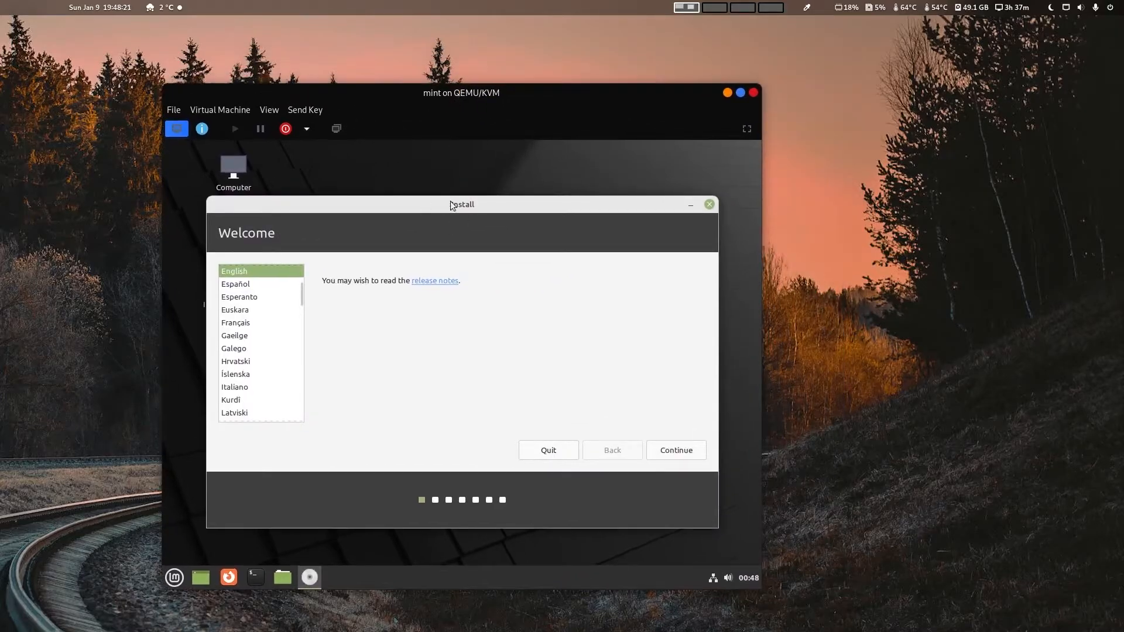
mouse_move(456, 203)
mouse_down()
mouse_move(453, 191)
mouse_move(464, 190)
mouse_up()
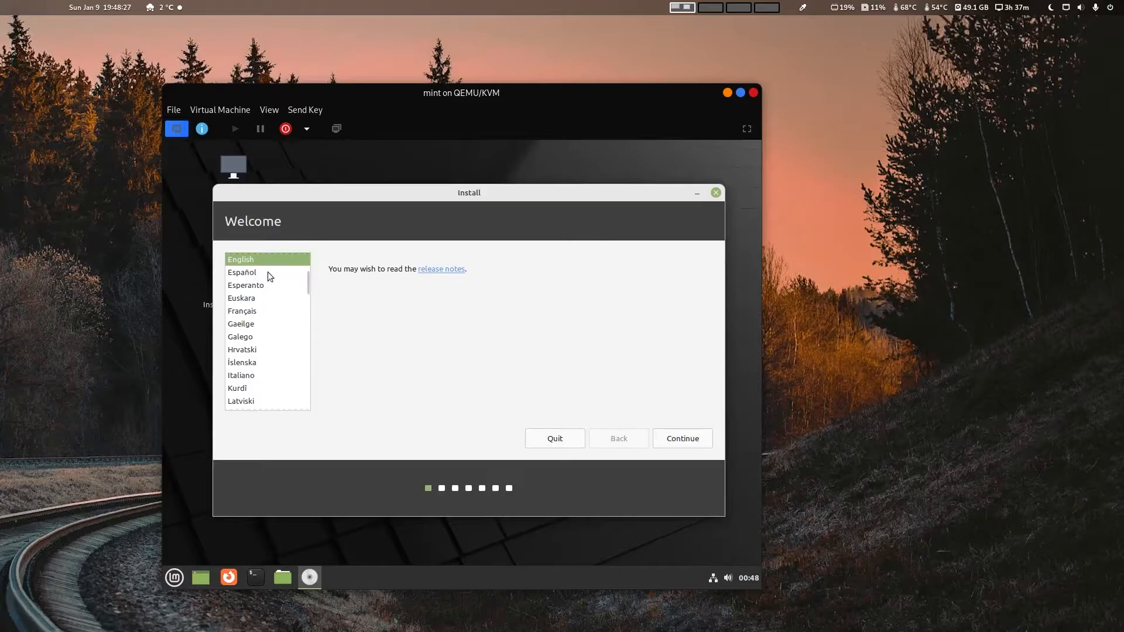
click(682, 441)
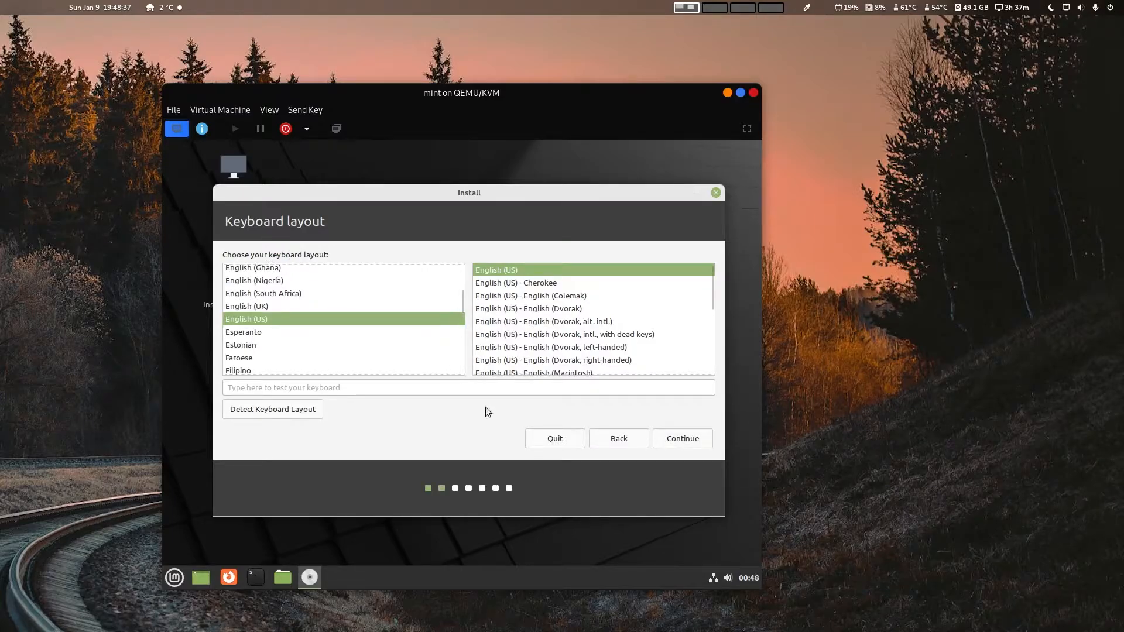
Accept the English (US) keyboard layout and continue with the installation of multimedia codecs enabled
click(686, 441)
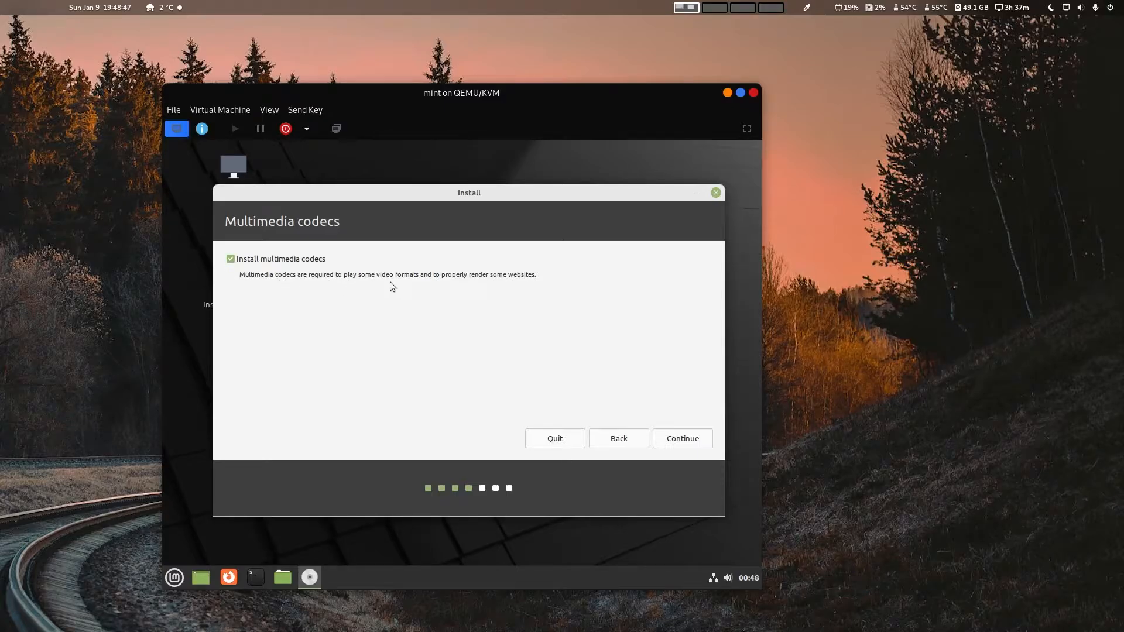
drag(382, 275, 423, 275)
click(535, 277)
click(693, 440)
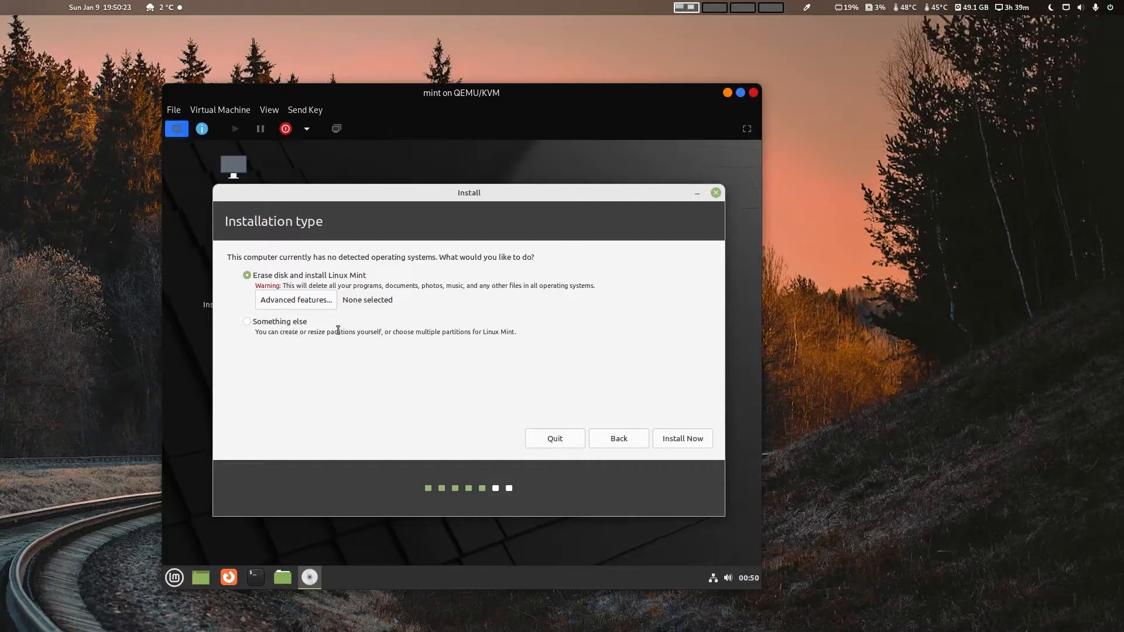
click(315, 306)
click(365, 347)
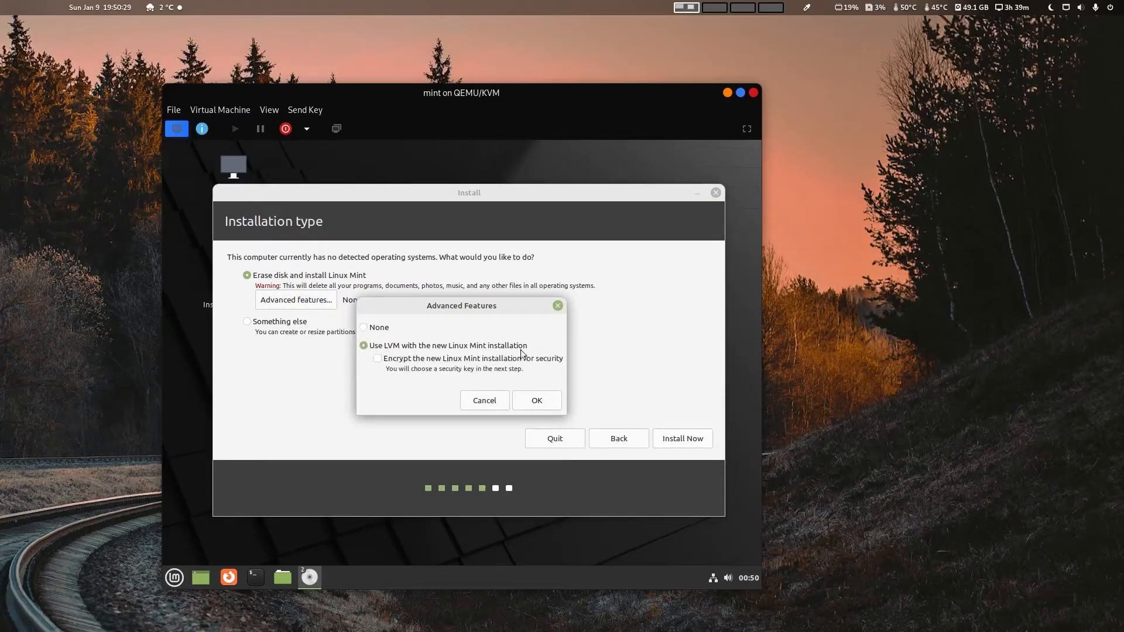
click(378, 359)
double_click(450, 369)
click(392, 368)
click(556, 309)
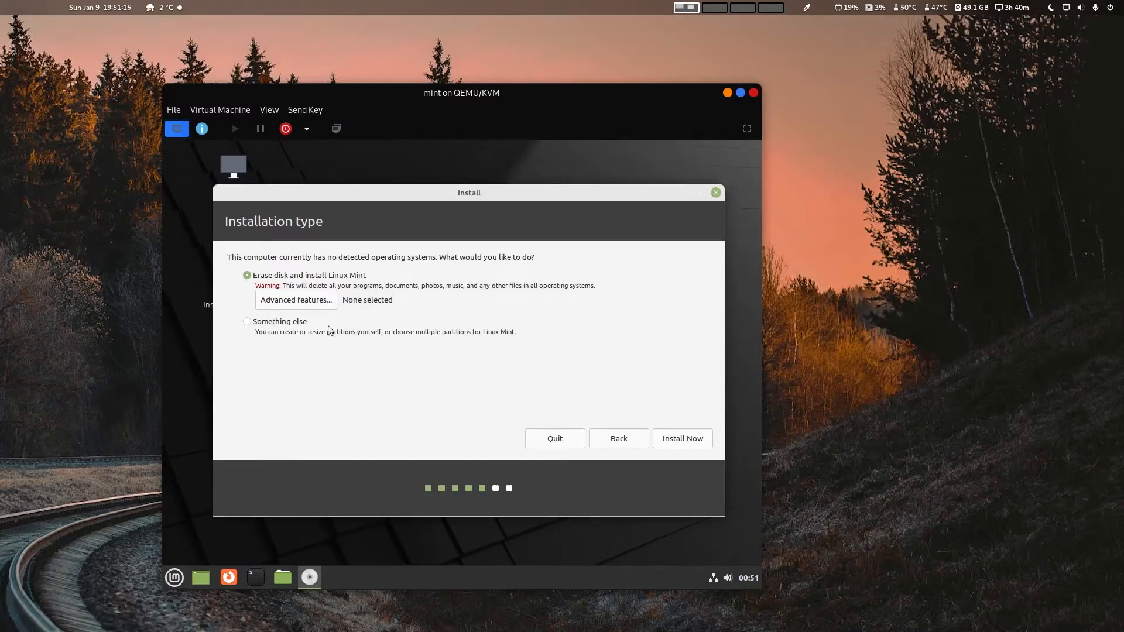
Start the installation with the option to erase the disk and confirm writing the partition changes to Virtual disk 1 (vda)
click(661, 445)
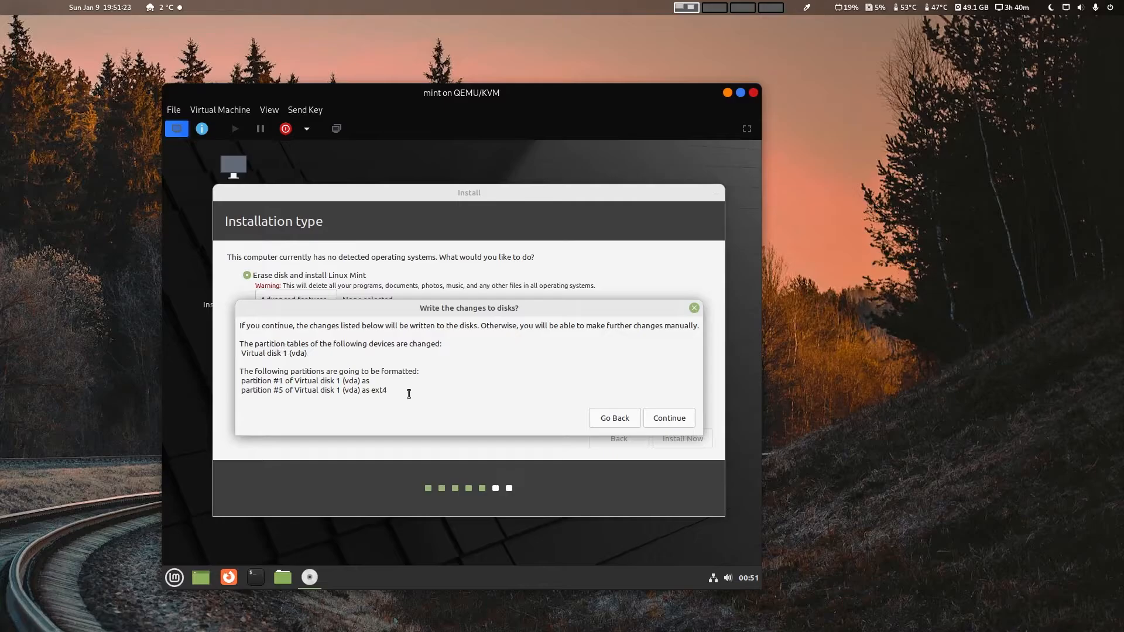
drag(409, 394, 232, 321)
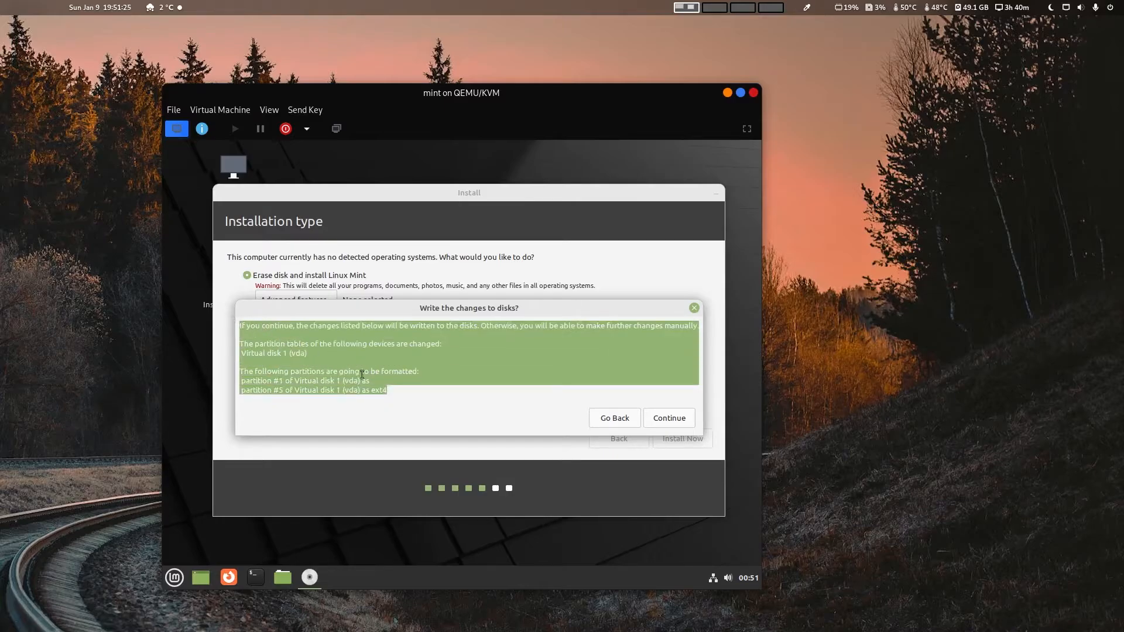
click(403, 388)
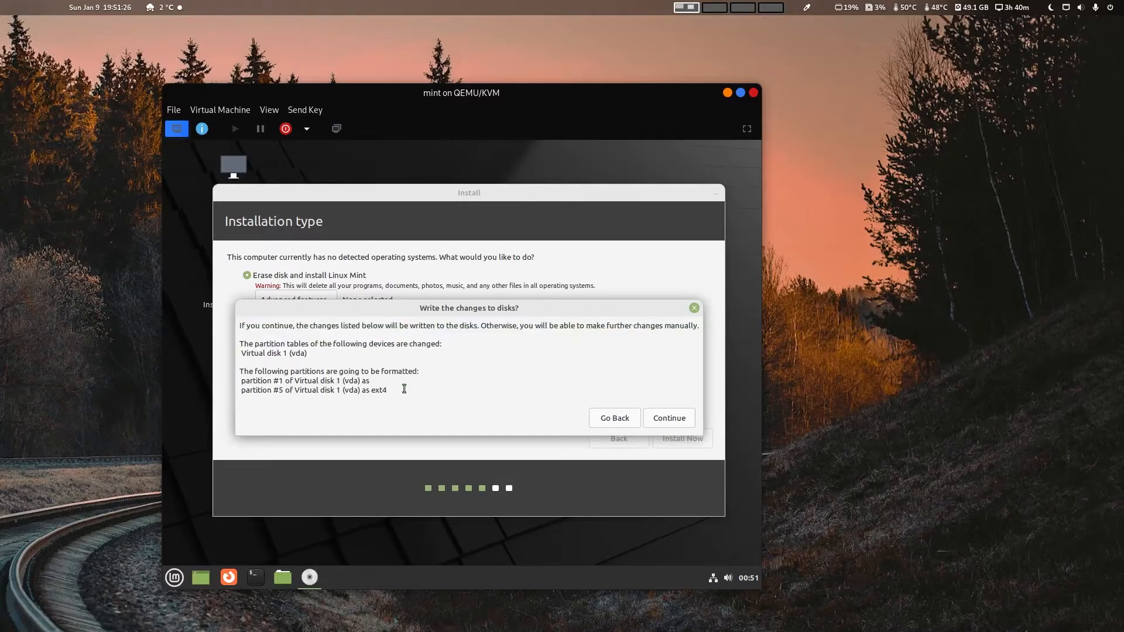
click(671, 421)
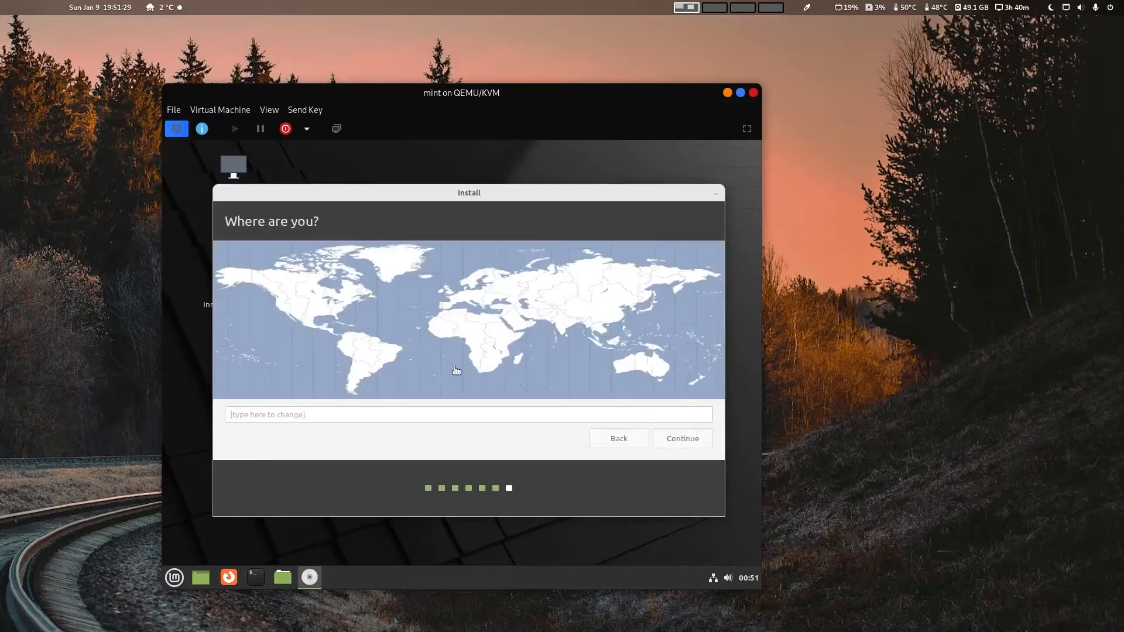
Set the installation location on the world map to the eastern North American time zone and continue
click(329, 412)
click(335, 304)
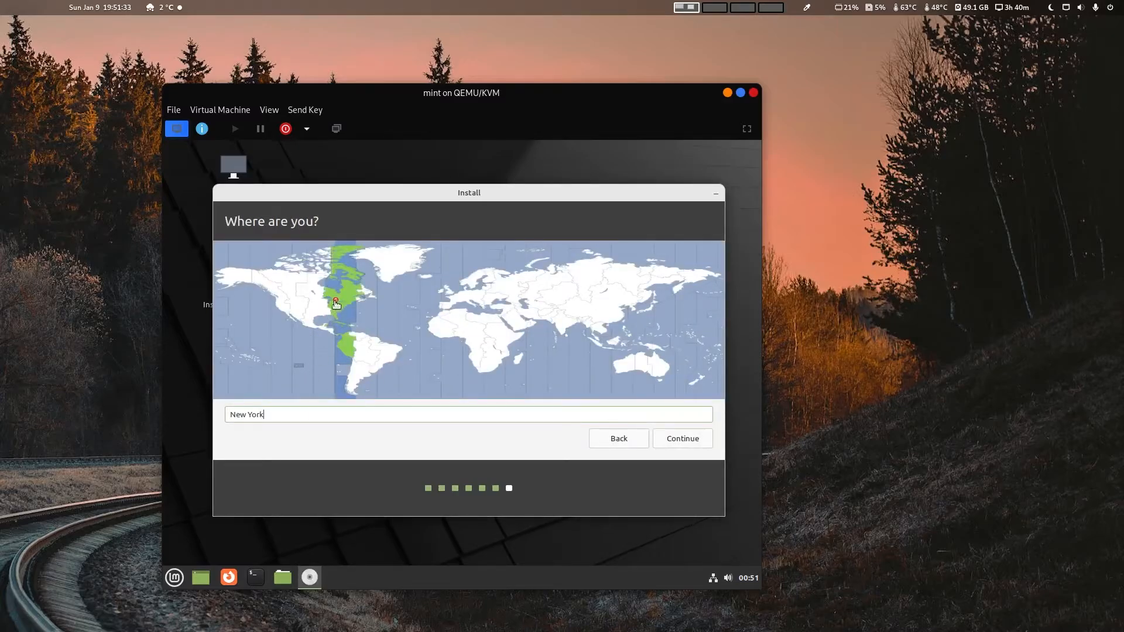
click(331, 294)
click(679, 441)
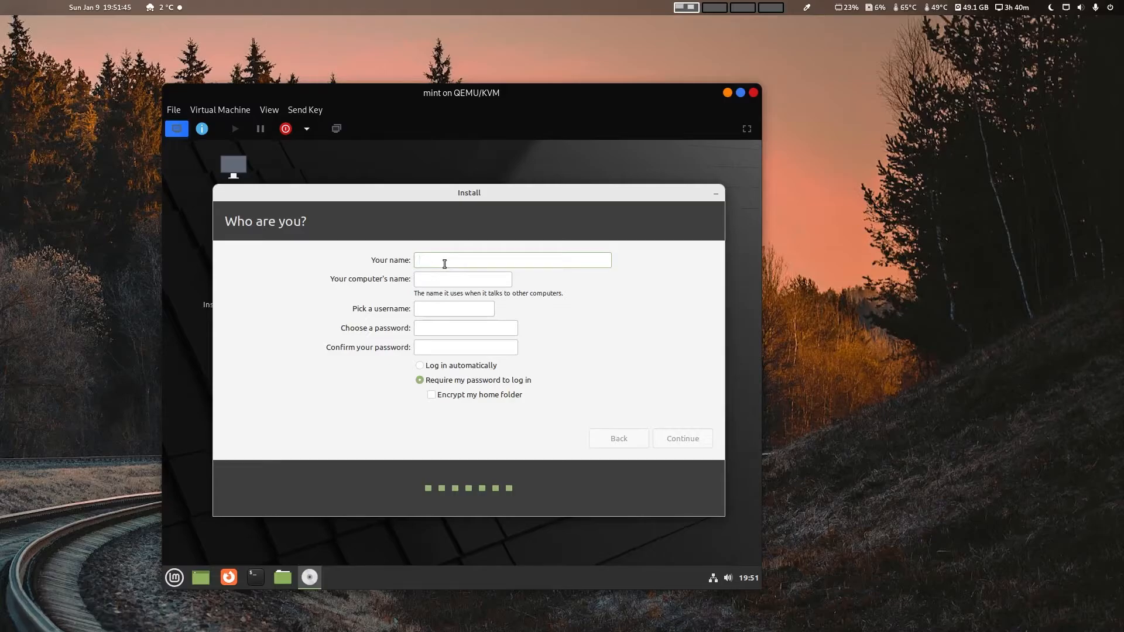
Fill in the user's name, set the computer's name to testmint, enter and confirm the account password, and continue with password login required
text(andrey)
triple_click(427, 277)
text(testm)
text(•••••••)
text(•••)
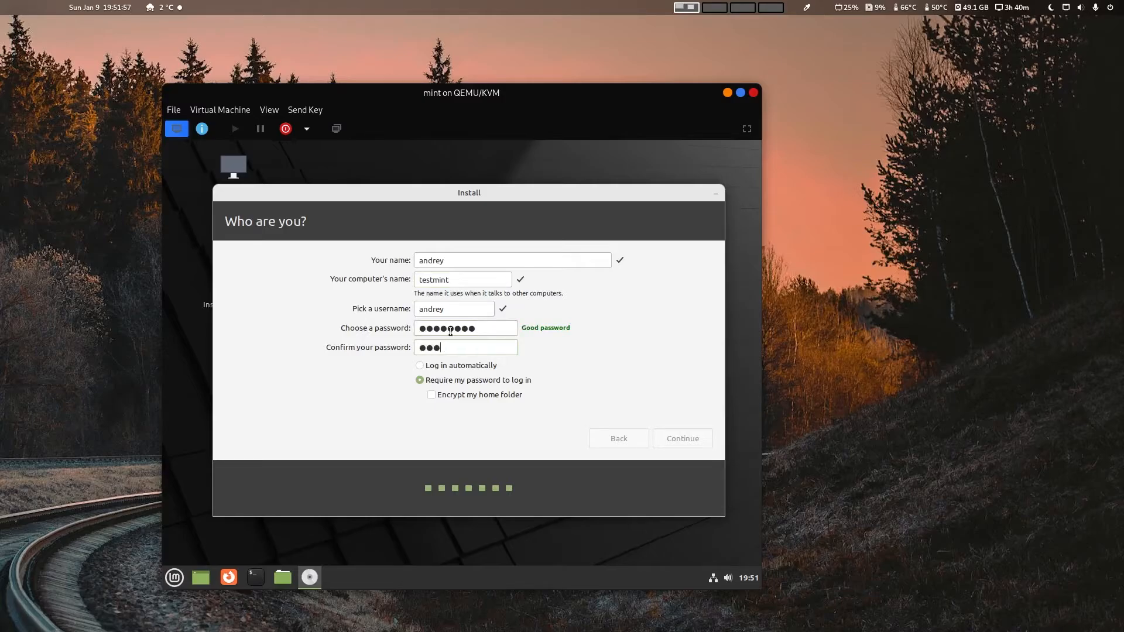
text(•••••)
click(687, 443)
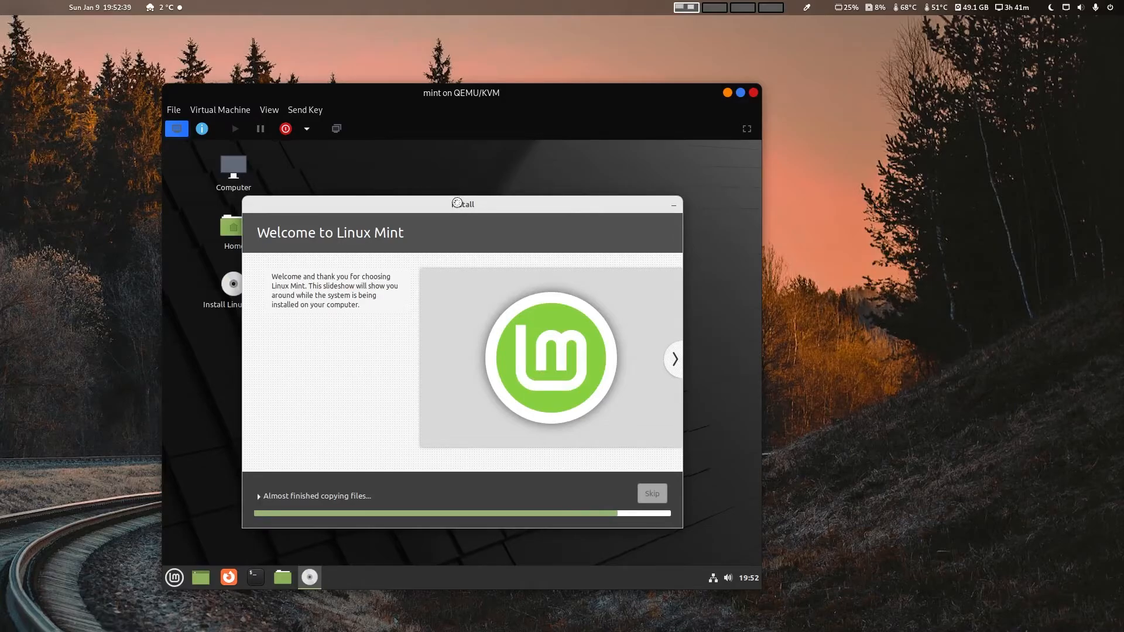
Restart the virtual machine after the installation and boot the Linux Mint 20.3 Cinnamon entry from the GRUB menu
drag(463, 203, 475, 191)
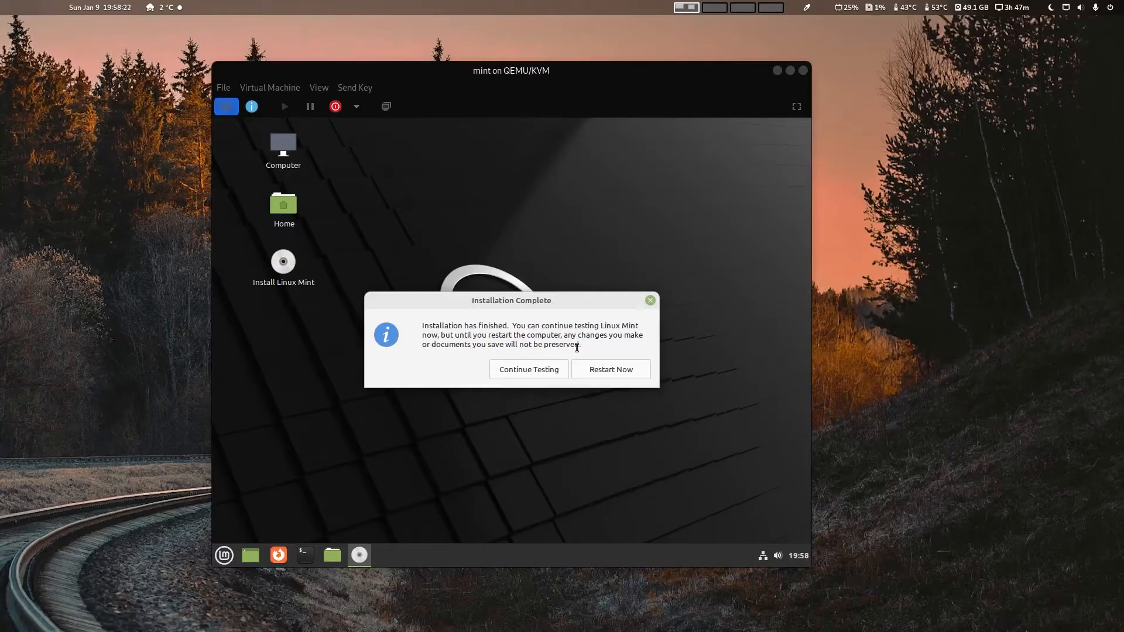
click(610, 370)
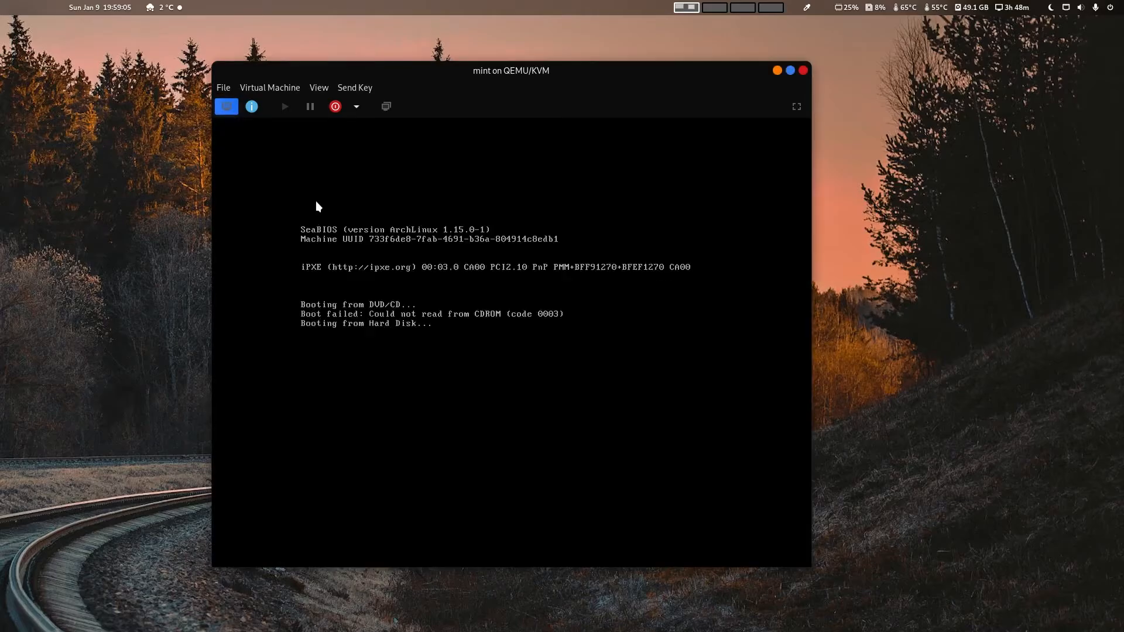
click(317, 206)
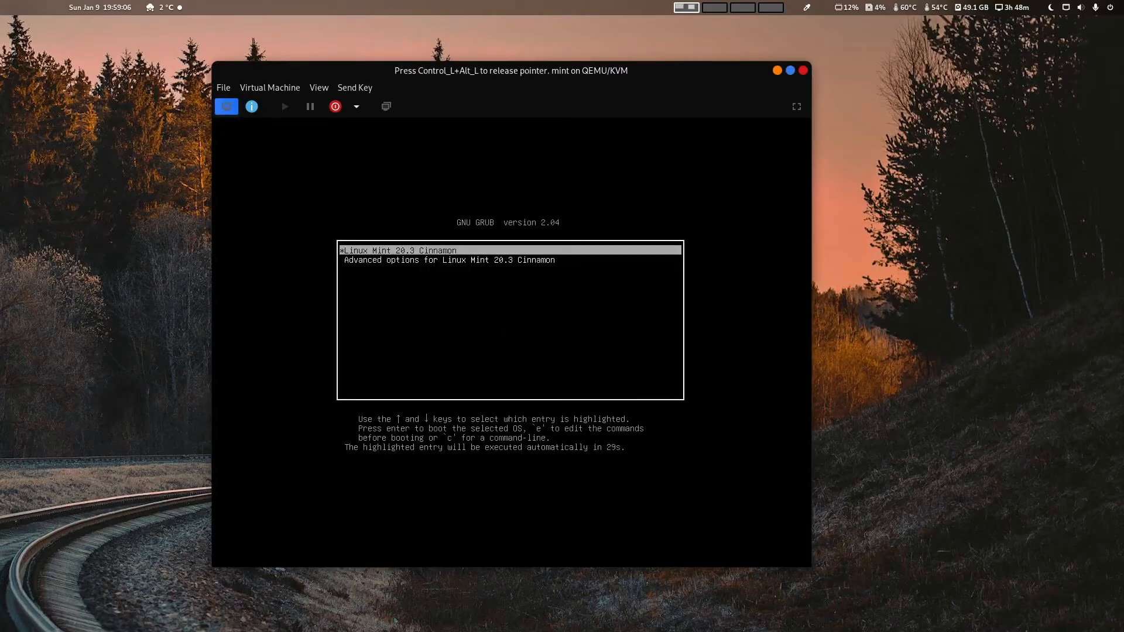
key(Down)
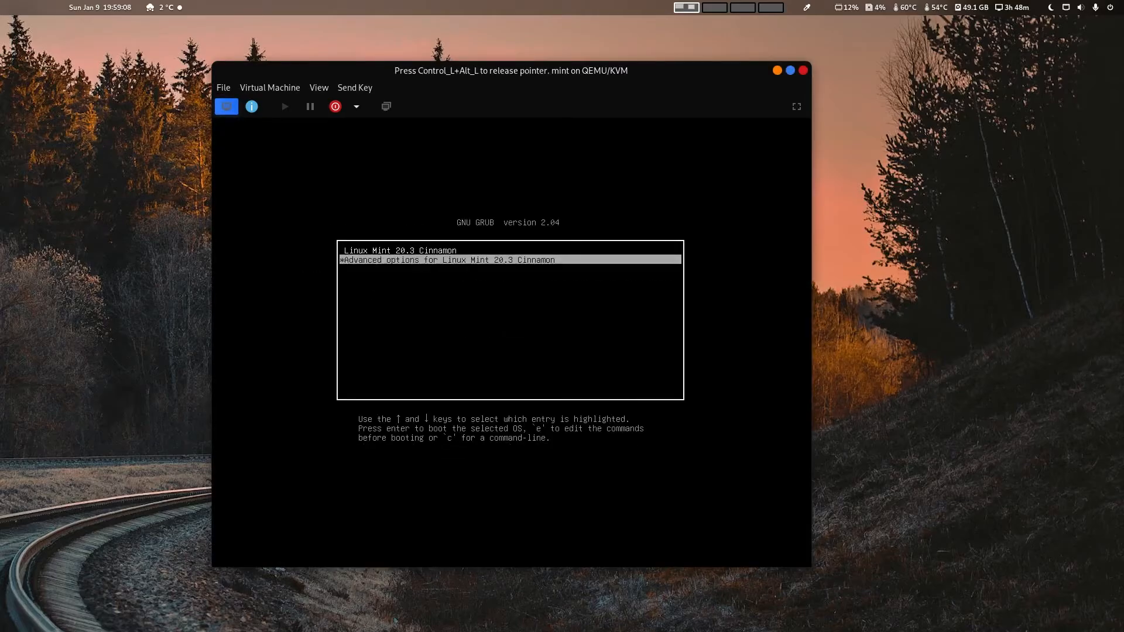
key(Up)
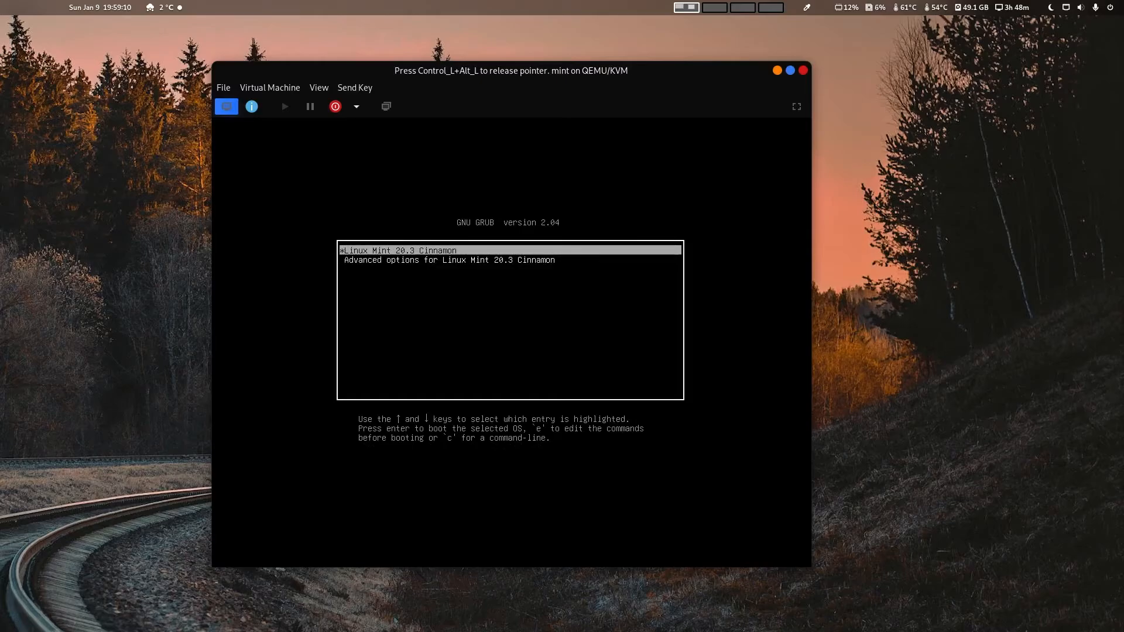
key(Return)
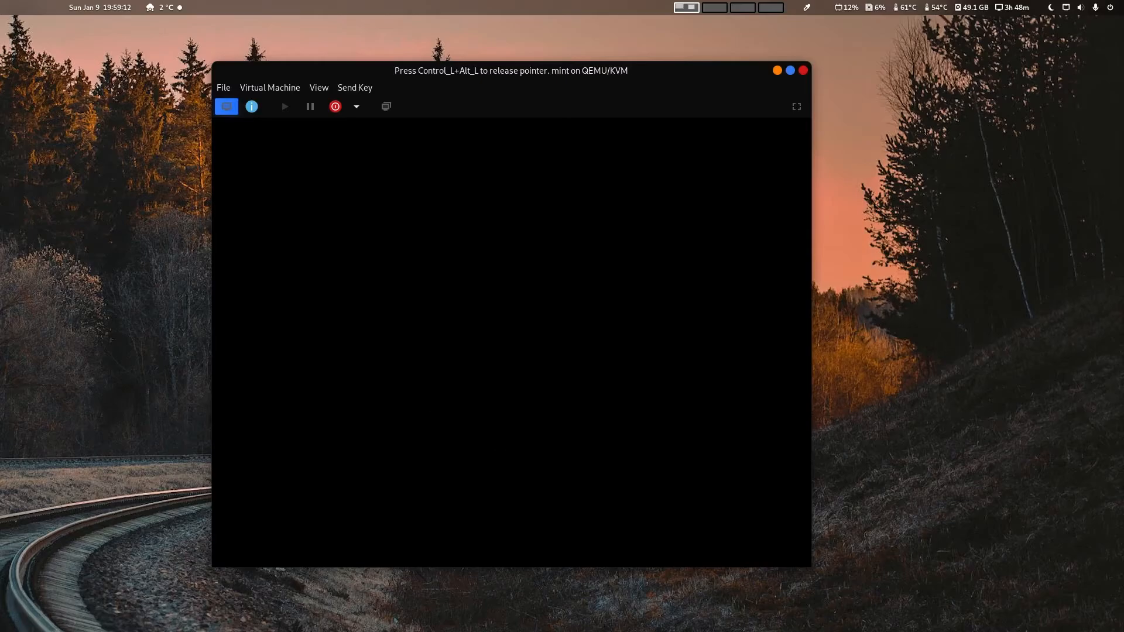
key(ctrl+alt)
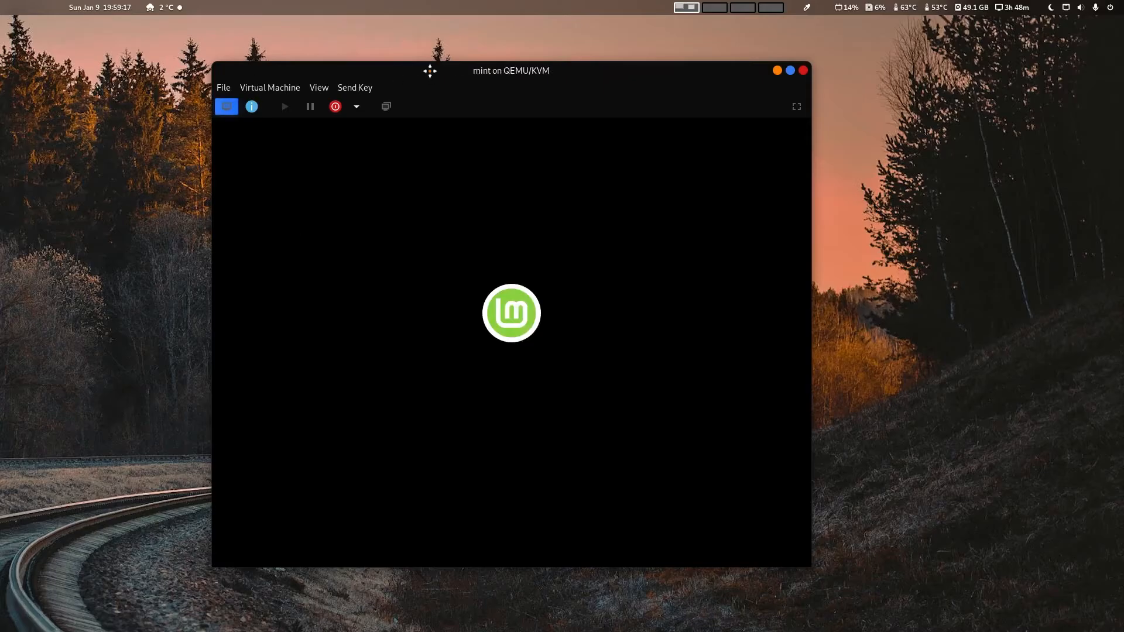
drag(429, 70, 317, 66)
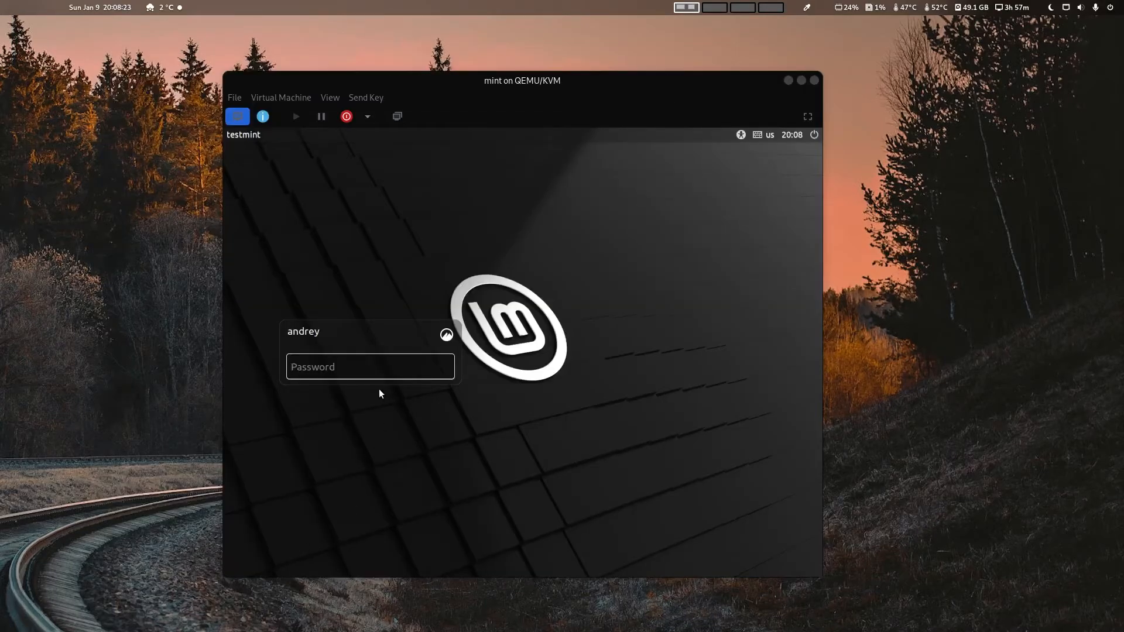
Log in to the installed system with the account password and dismiss the video driver notification and the Welcome window
click(354, 369)
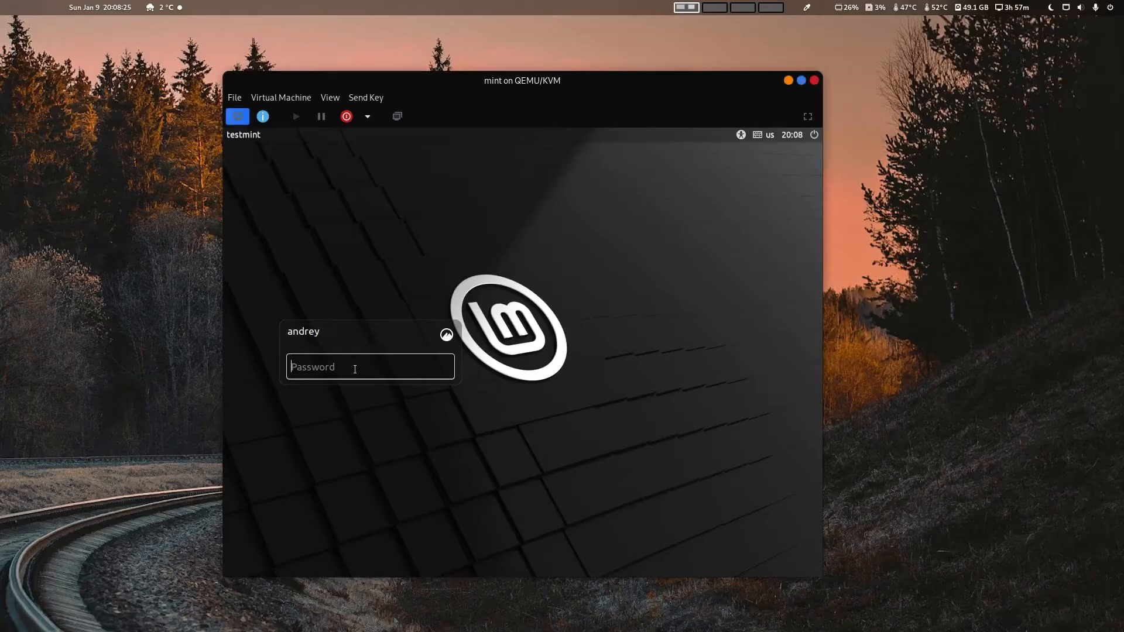
text(•••••••)
key(Return)
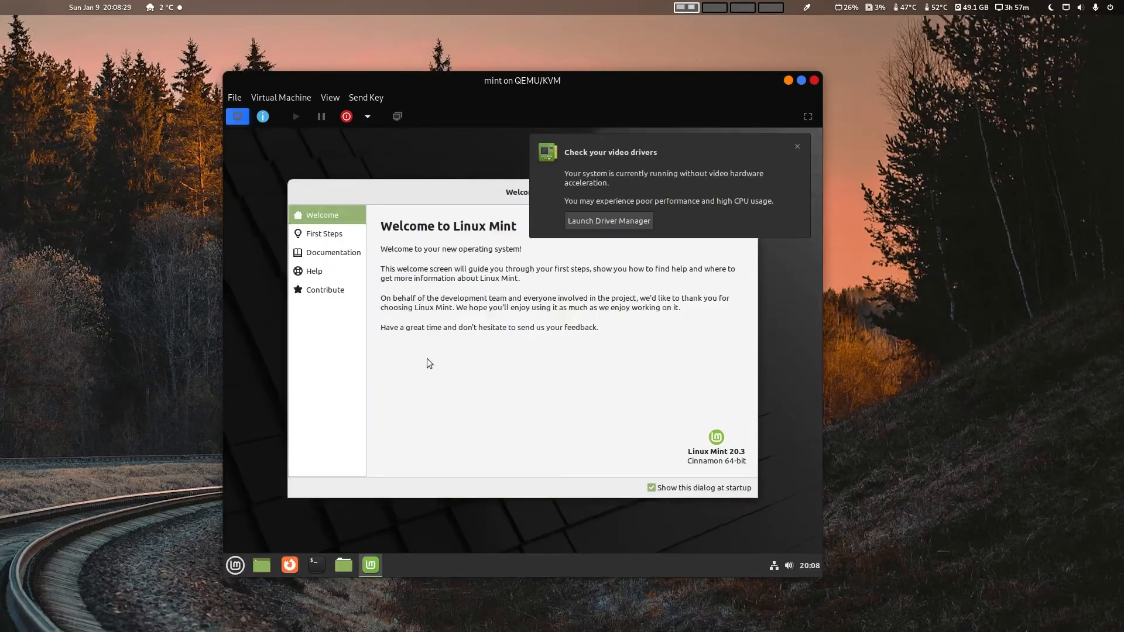
click(798, 147)
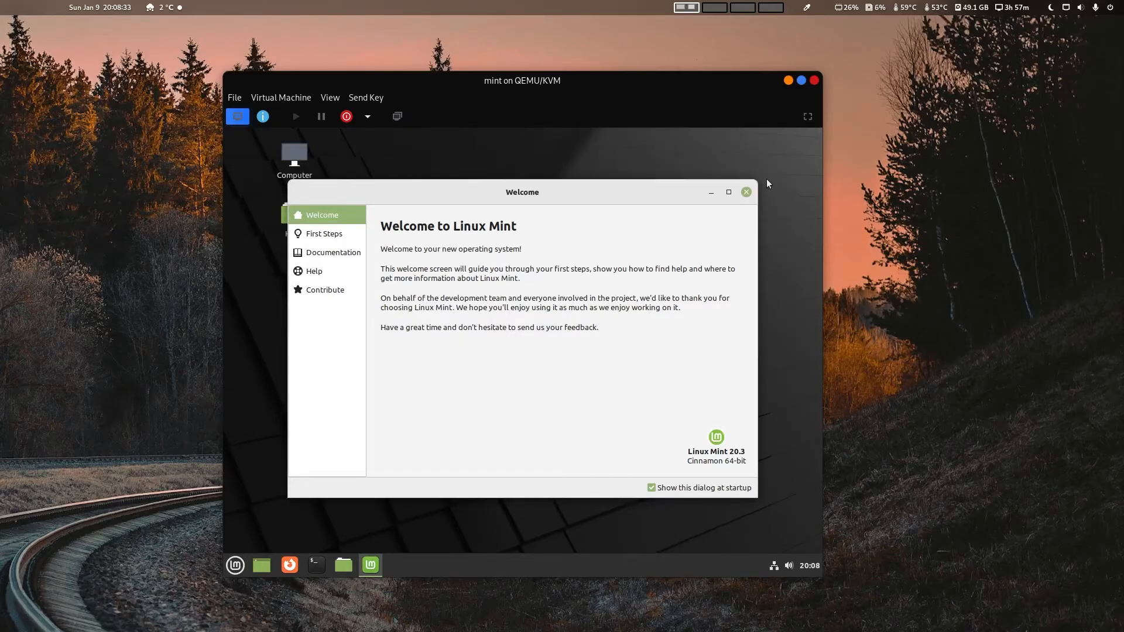
click(750, 195)
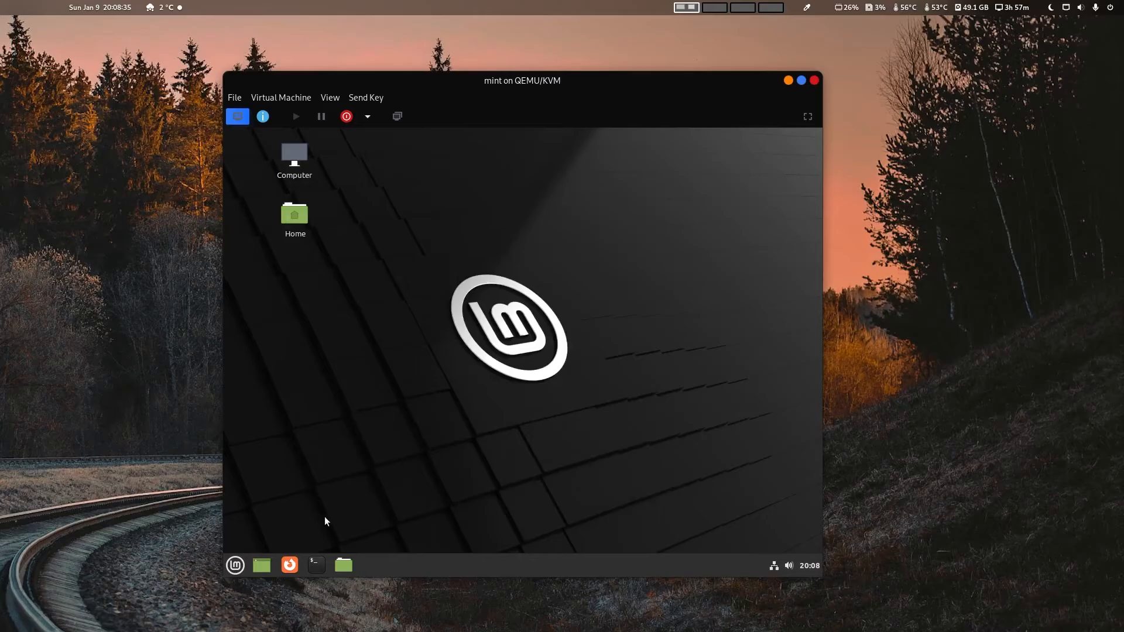
Open a terminal and run sudo apt update && apt upgrade -y, authorizing it with the account password
click(315, 563)
drag(512, 218, 534, 217)
text(s)
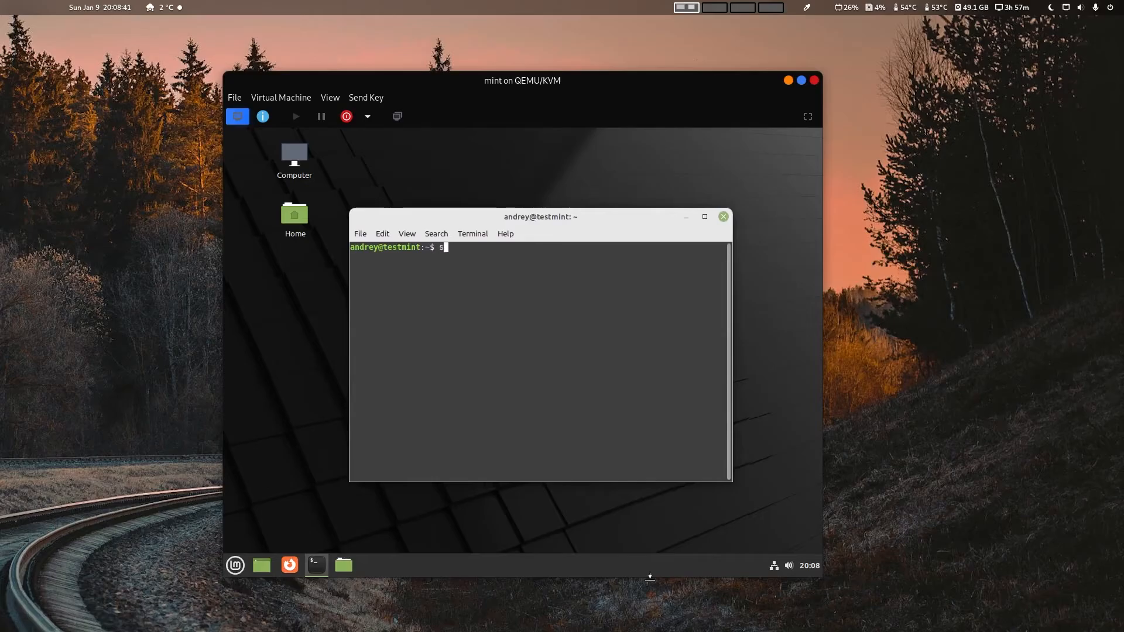
text(udo apt update %%)
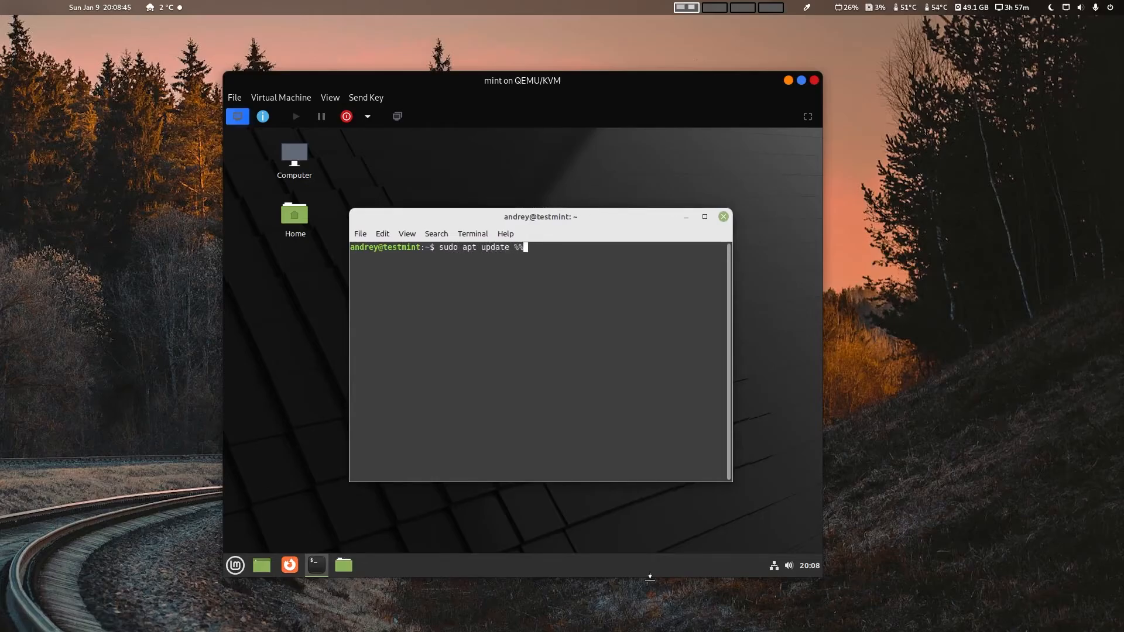
key(BackSpace)
key(BackSpace)
text(&& apt upgrade )
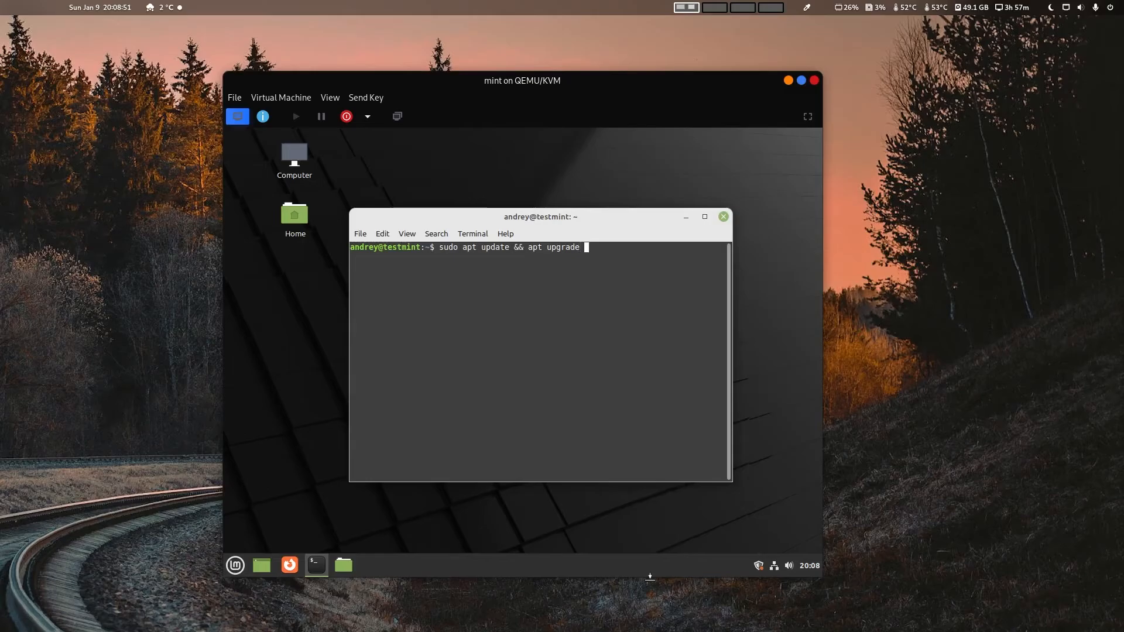
text(-y)
key(Return)
text(********)
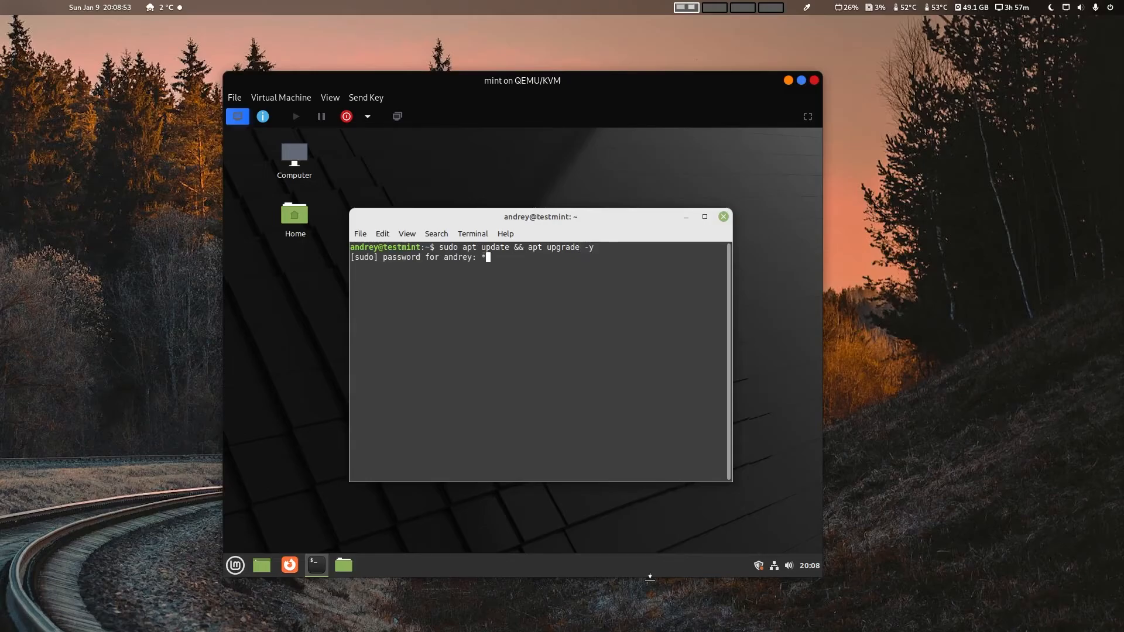
key(Return)
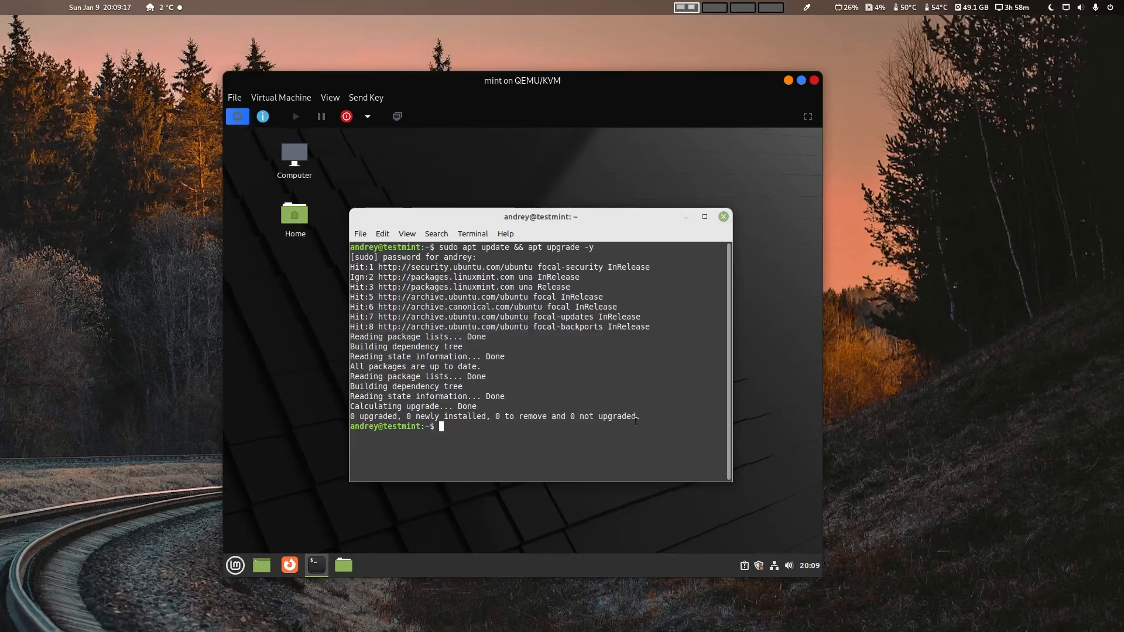
Review the update and upgrade output by highlighting it, clear the selection and close the terminal
drag(637, 423, 353, 265)
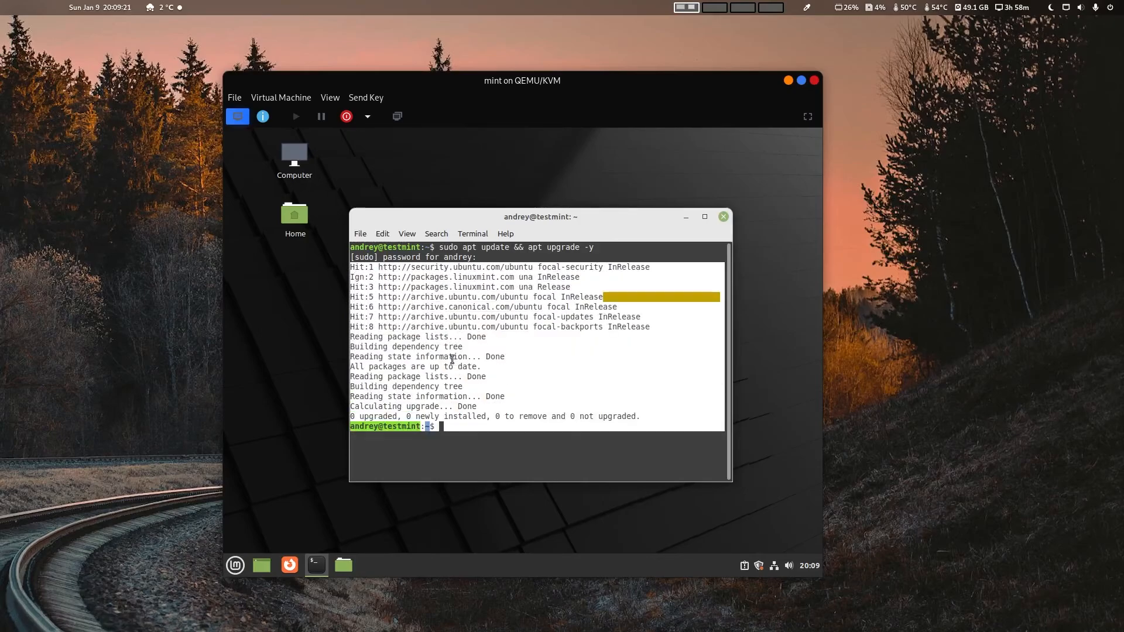
click(460, 331)
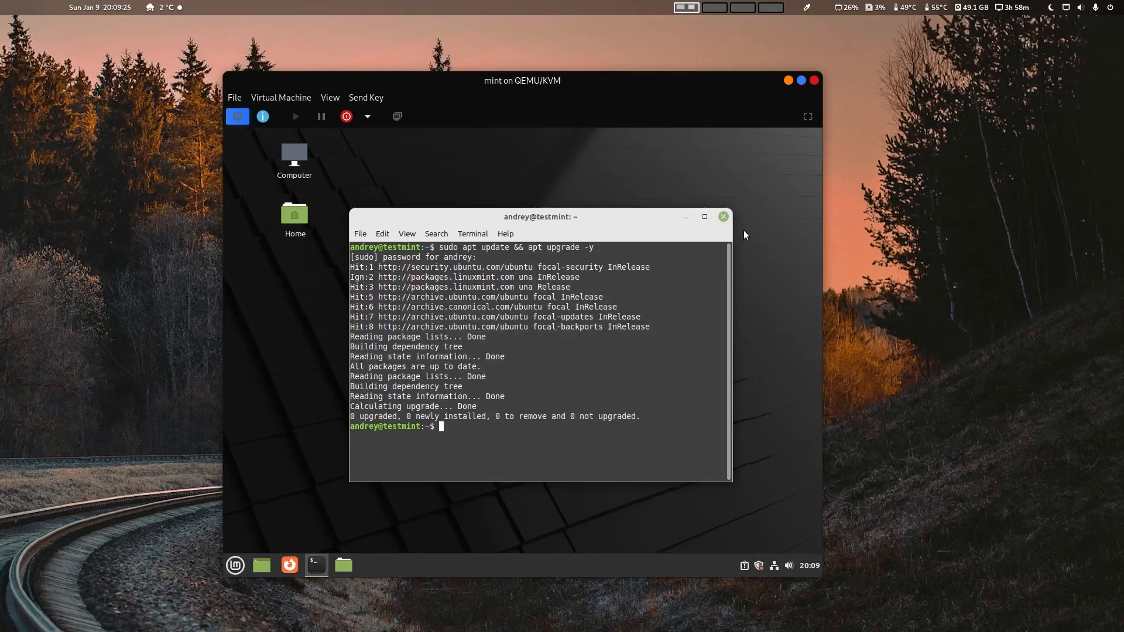
click(724, 217)
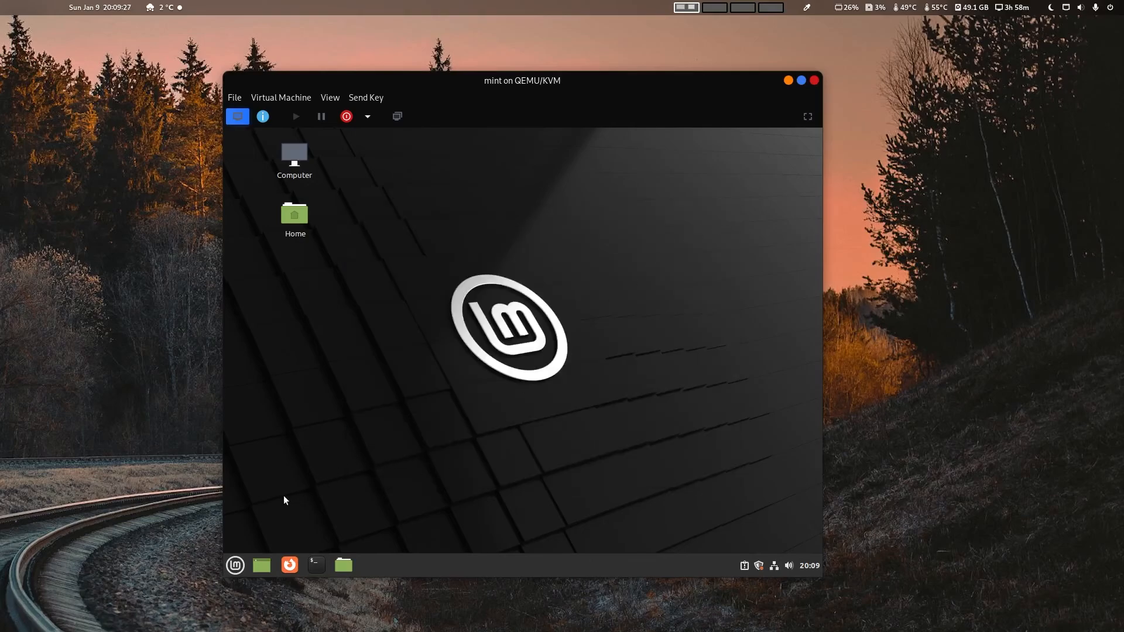